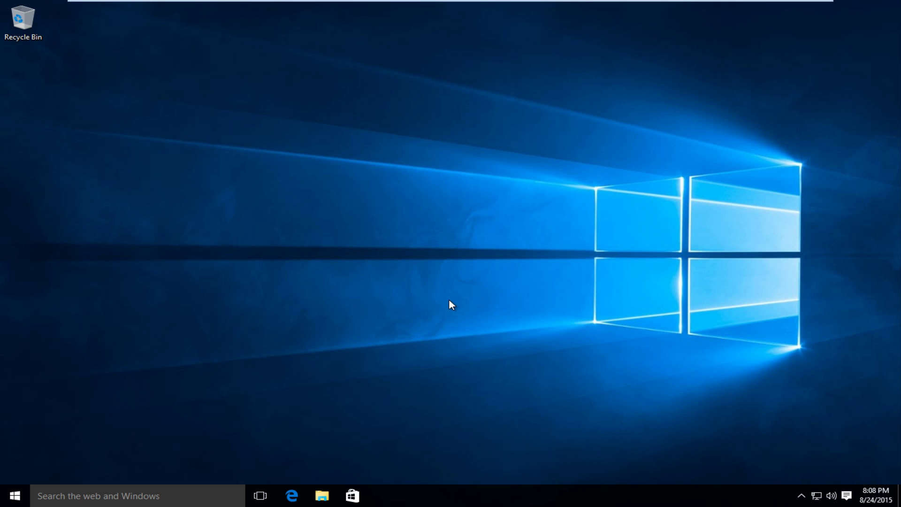
Step: Search the taskbar for 'settings' so the Settings app tops the results
click(87, 495)
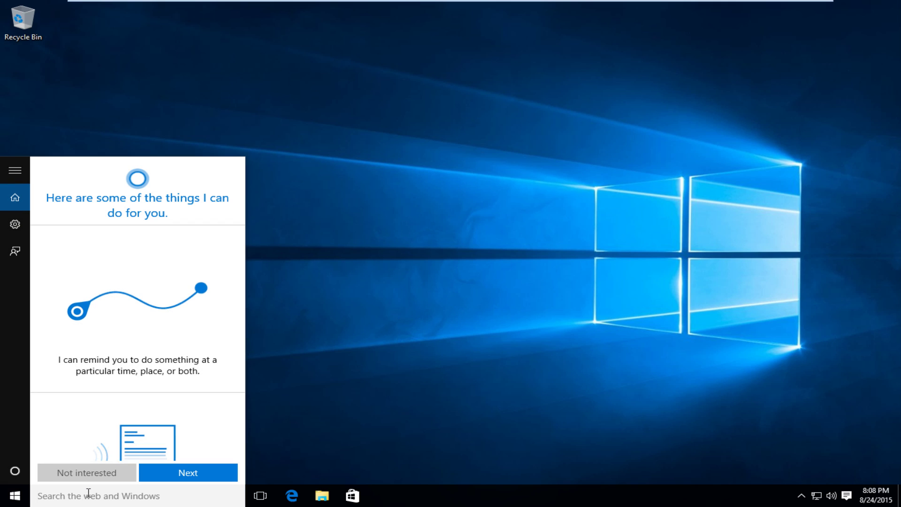
text(se)
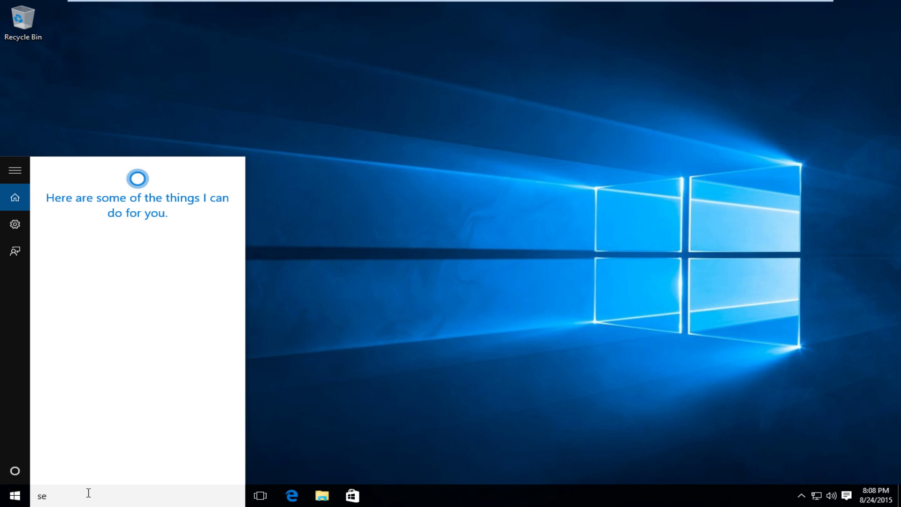
text(ttings)
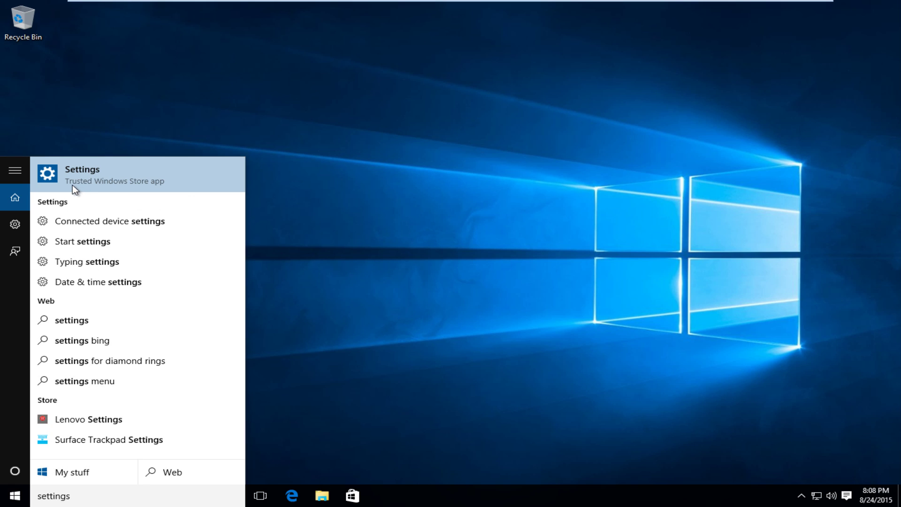
Step: Open the Settings app at Update & Security's Recovery page
click(111, 177)
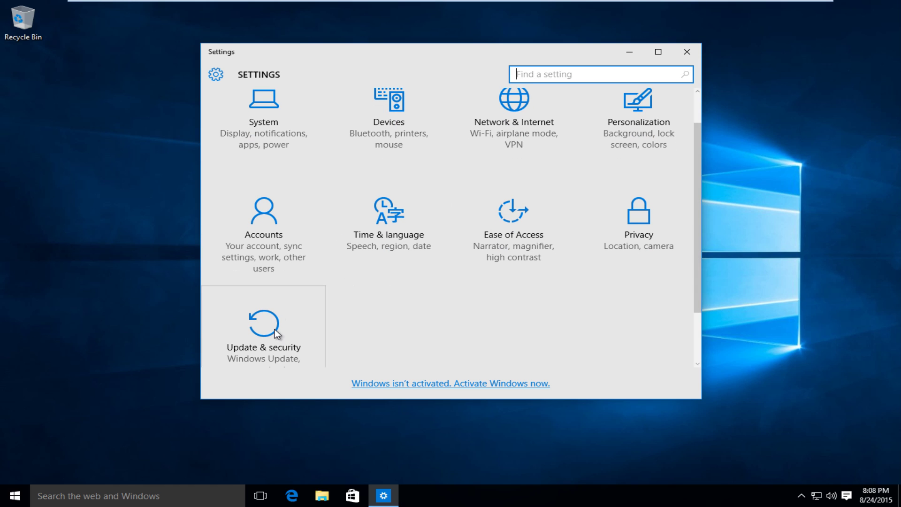
click(272, 346)
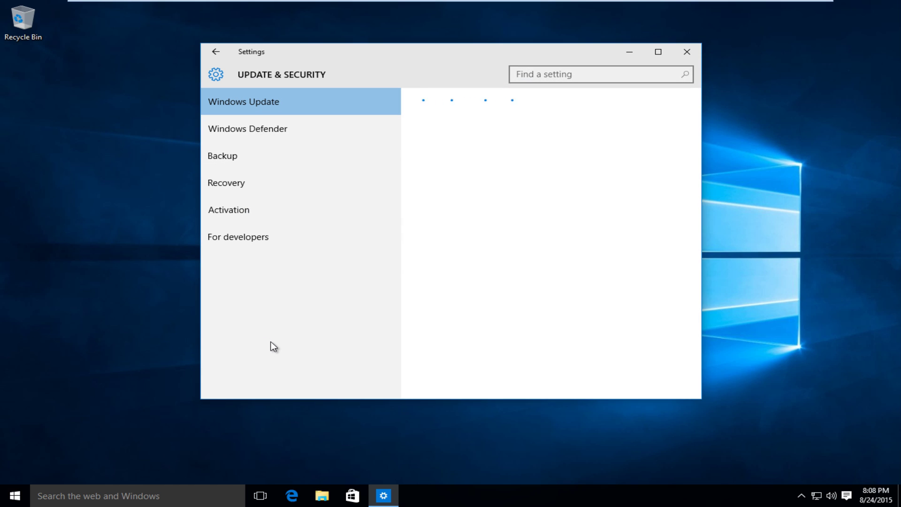
click(227, 183)
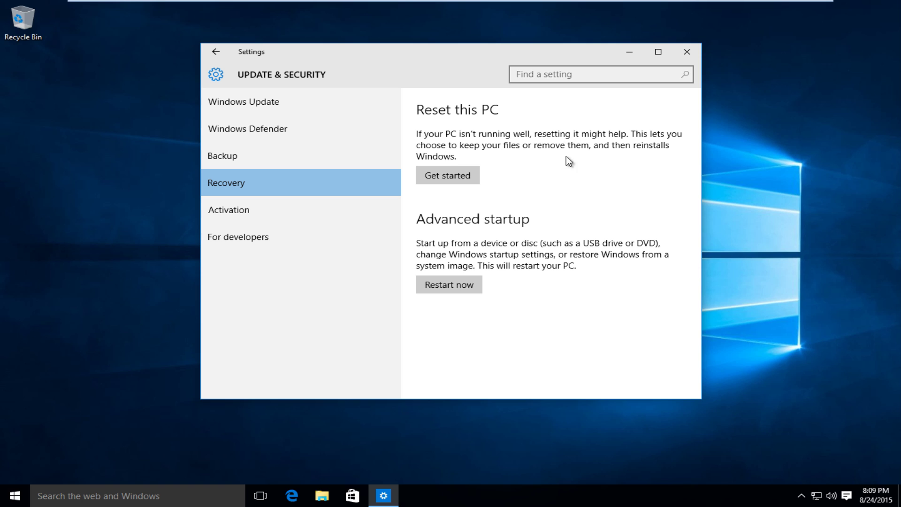
Step: Start Reset this PC and choose 'Remove everything'
click(451, 178)
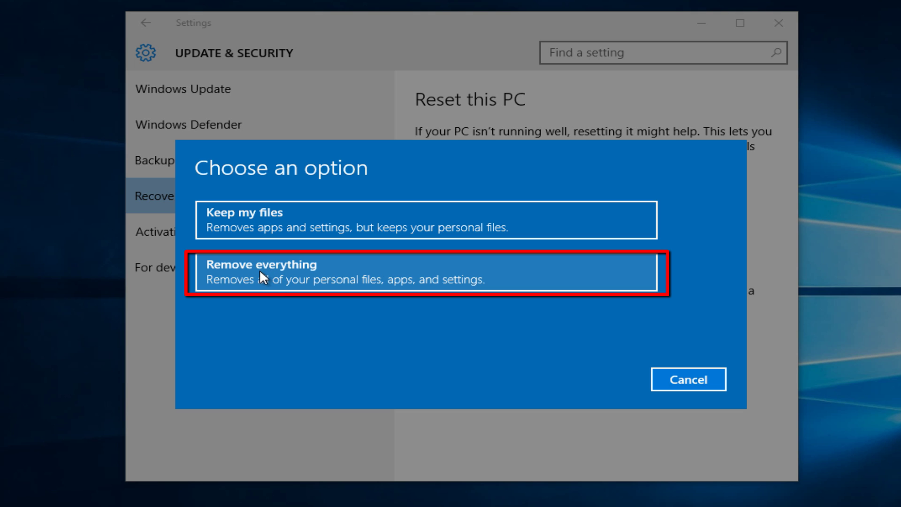
click(259, 271)
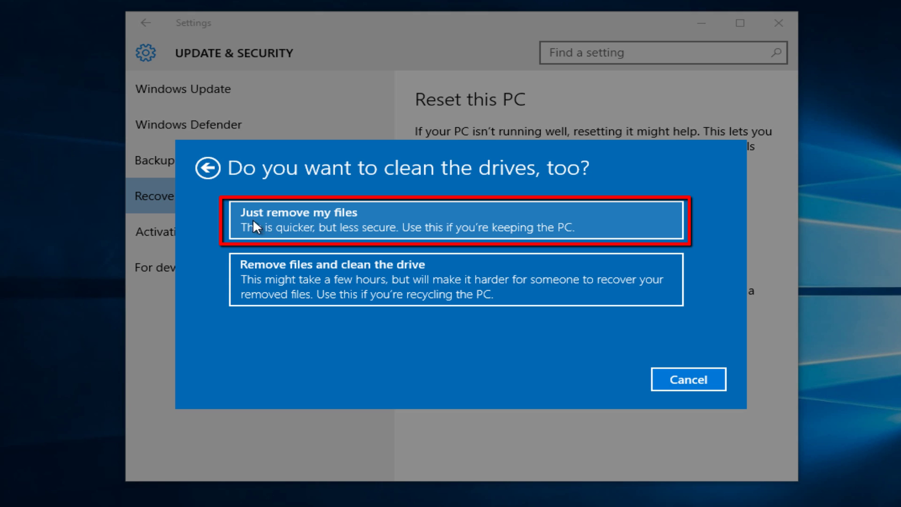
Step: Choose 'Just remove my files' and confirm the reset
click(268, 223)
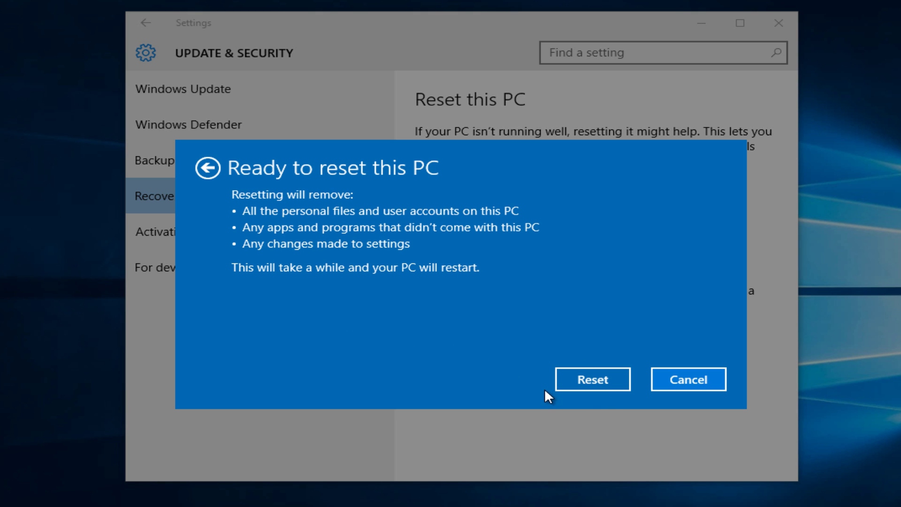
click(582, 381)
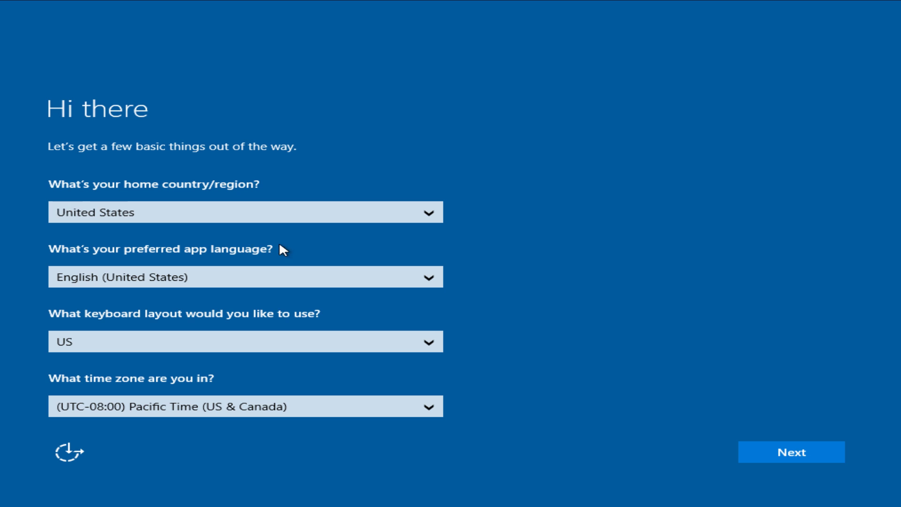
Step: Keep the United States regional defaults and accept the Windows license terms
click(792, 454)
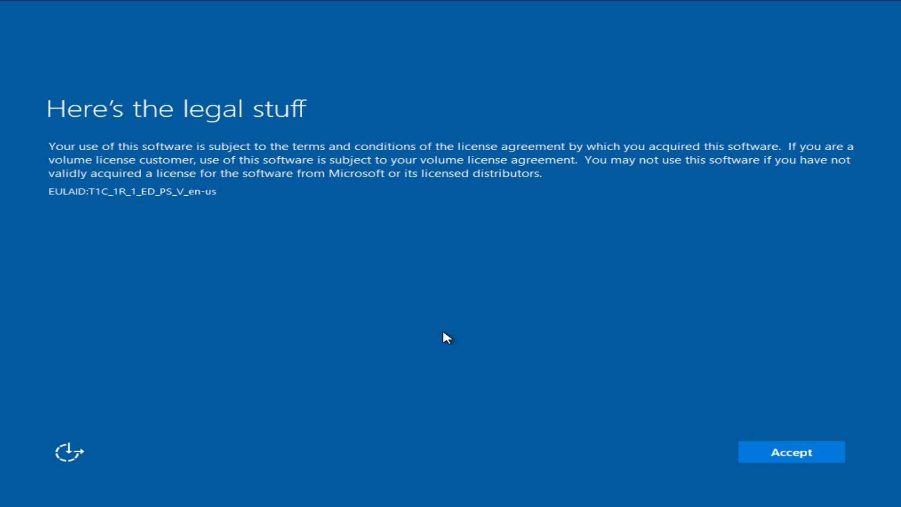
click(825, 451)
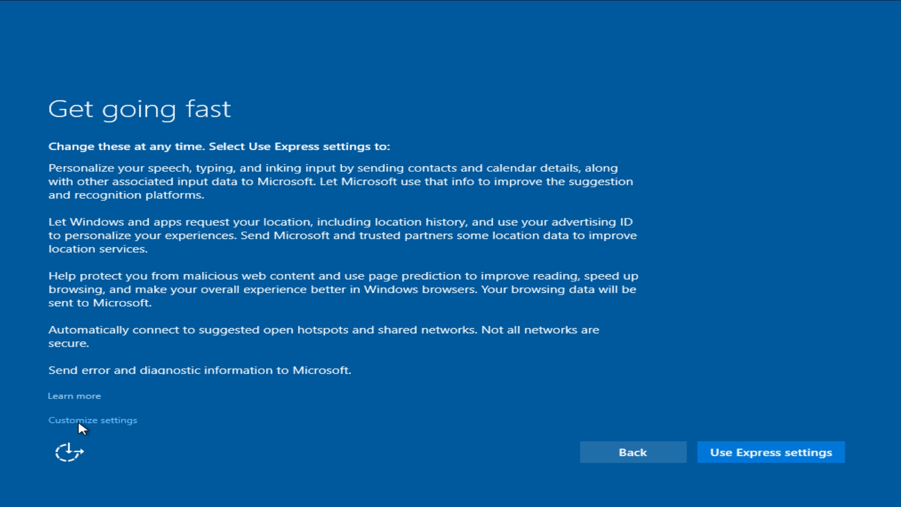
click(78, 420)
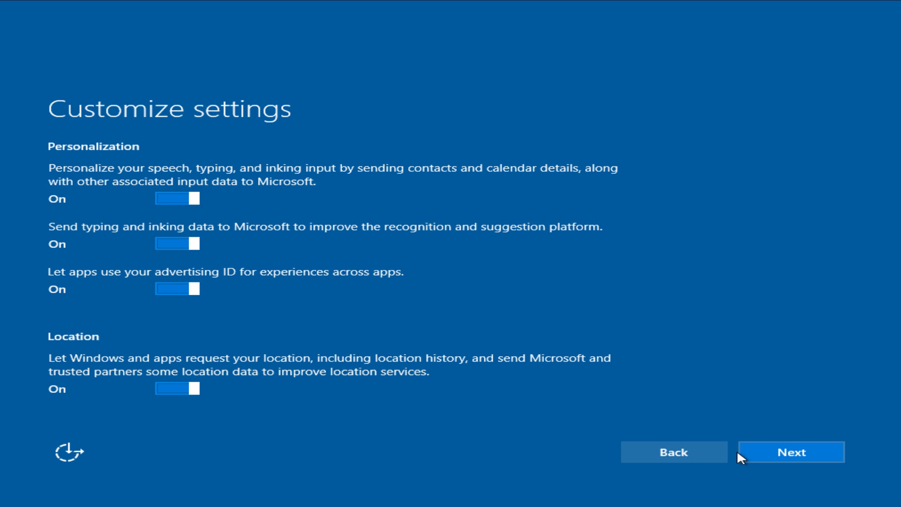
click(650, 451)
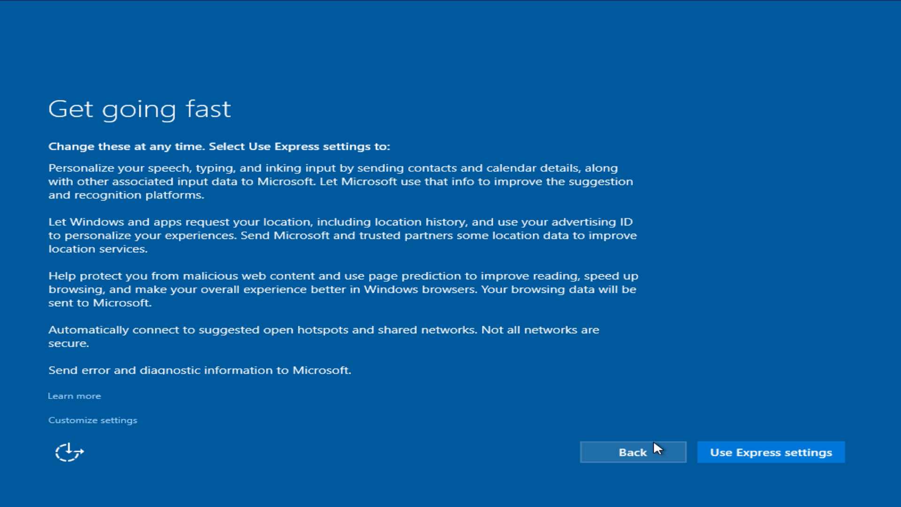
click(654, 443)
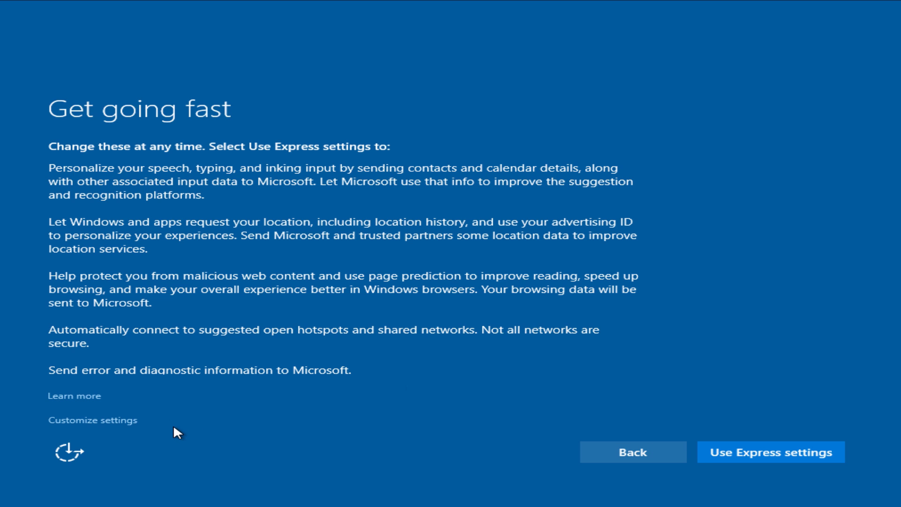